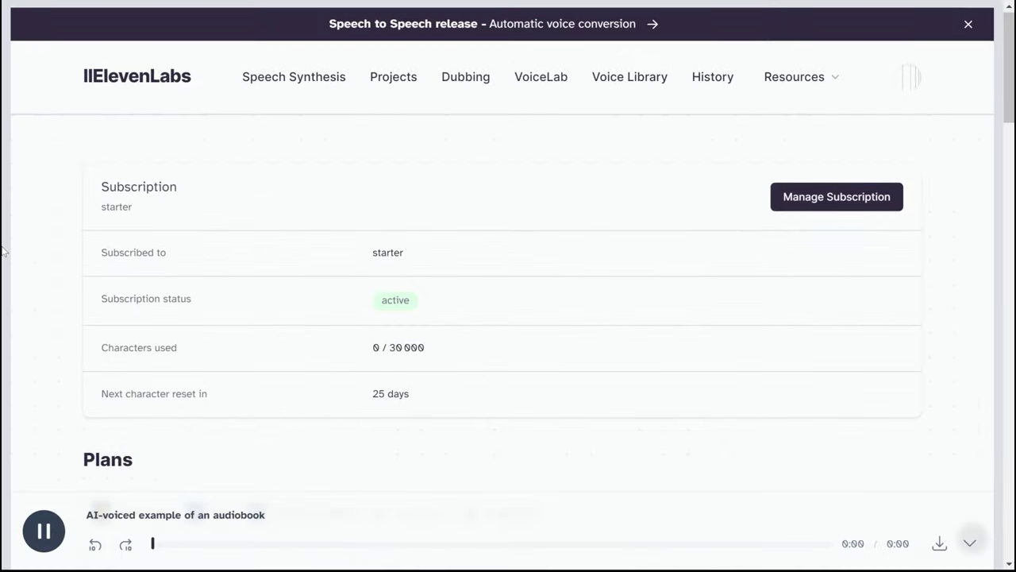
scroll(3, 251, down, 4)
scroll(3, 251, down, 3)
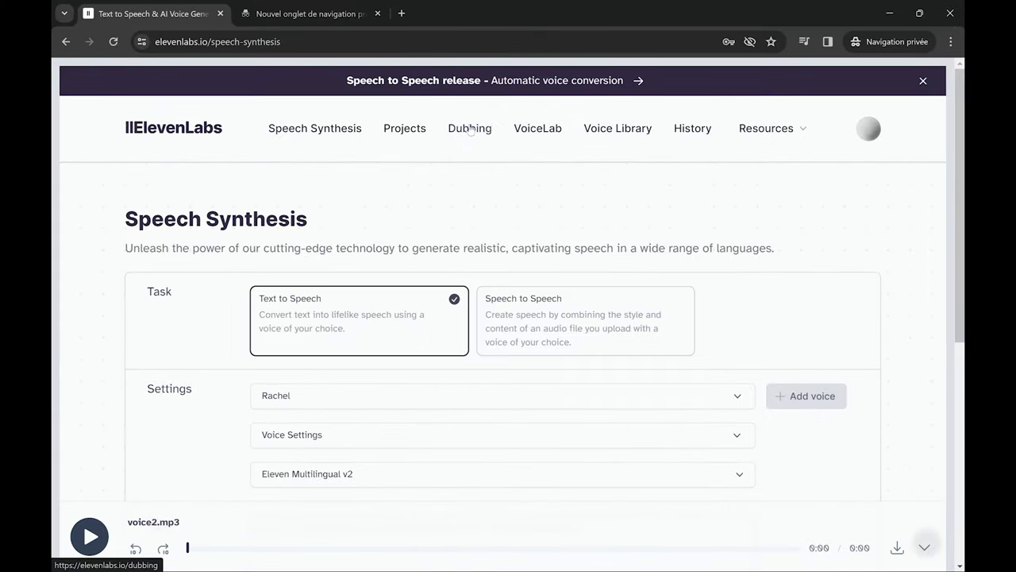
click(471, 134)
scroll(347, 241, down, 1)
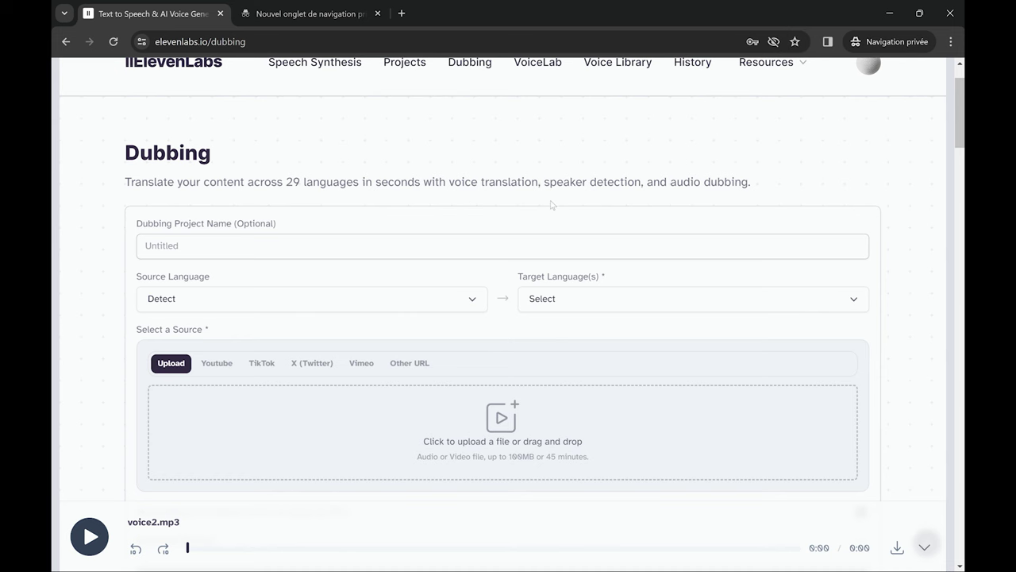
click(262, 405)
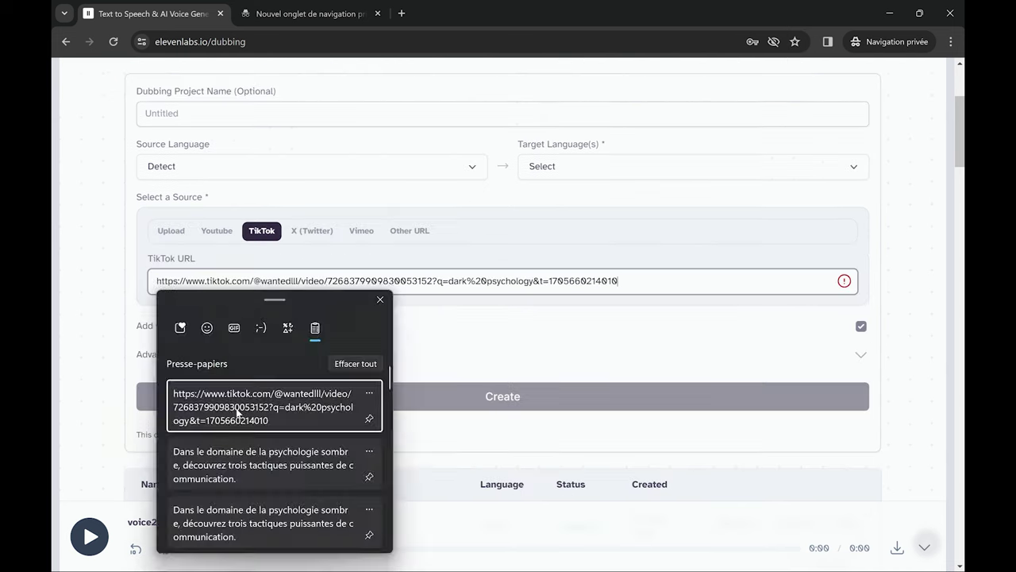
drag(432, 281, 732, 300)
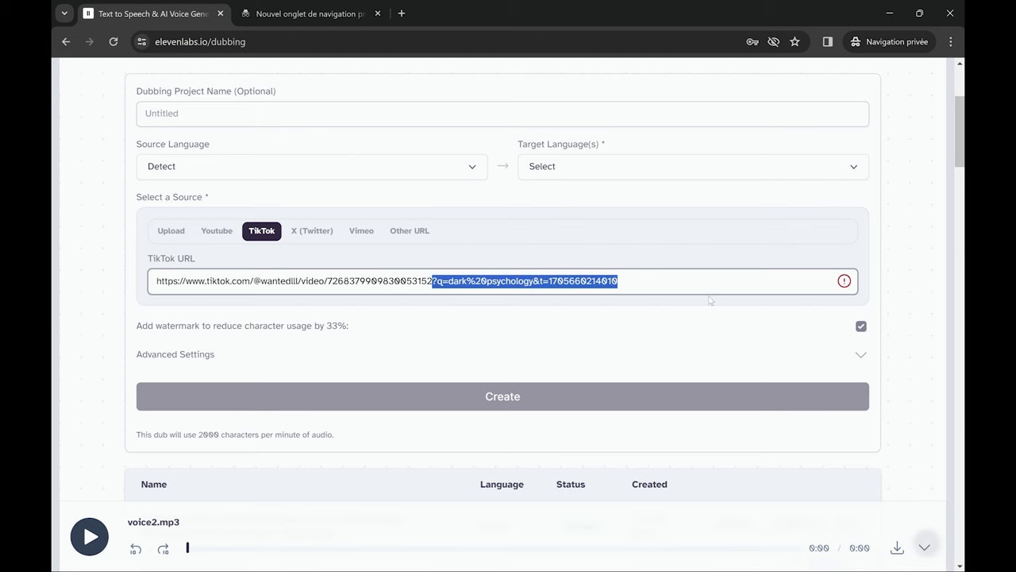
key(BackSpace)
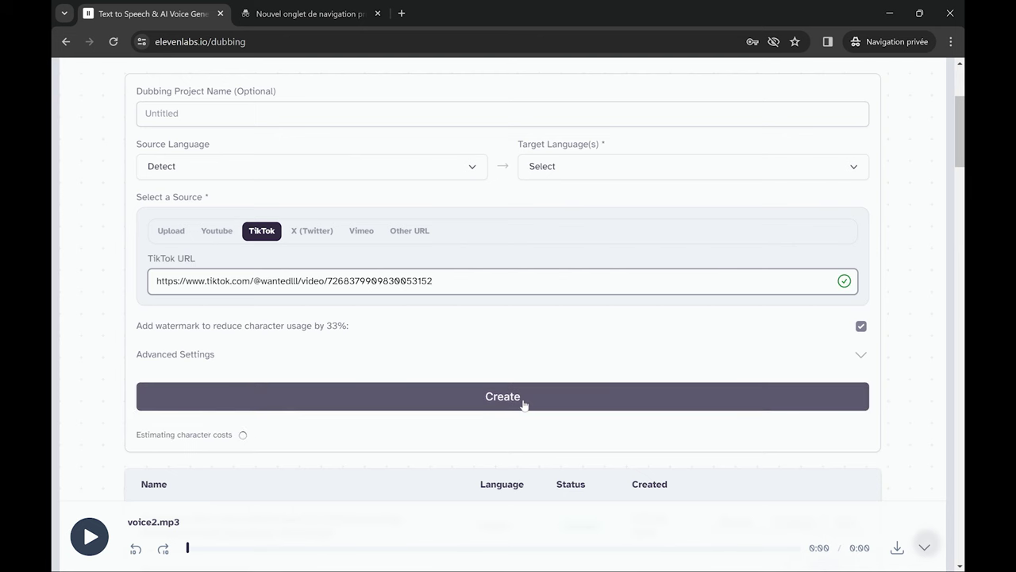
- Set the dub's target language to French and create the dub
click(576, 166)
click(567, 301)
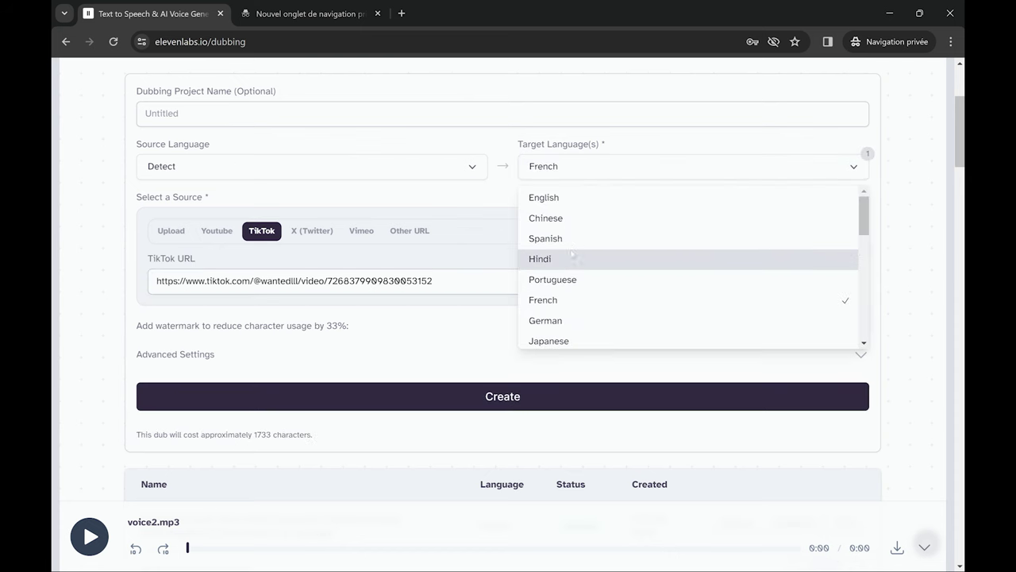
click(502, 199)
click(516, 399)
- Play the first seconds of the French dub of the TikTok video, pause it and close its preview
scroll(537, 365, down, 3)
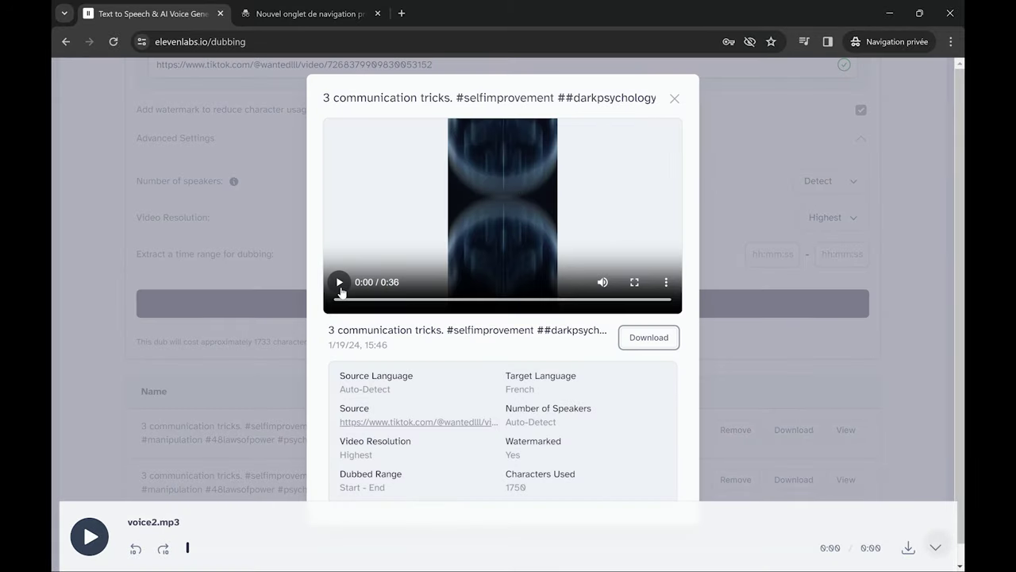
click(340, 289)
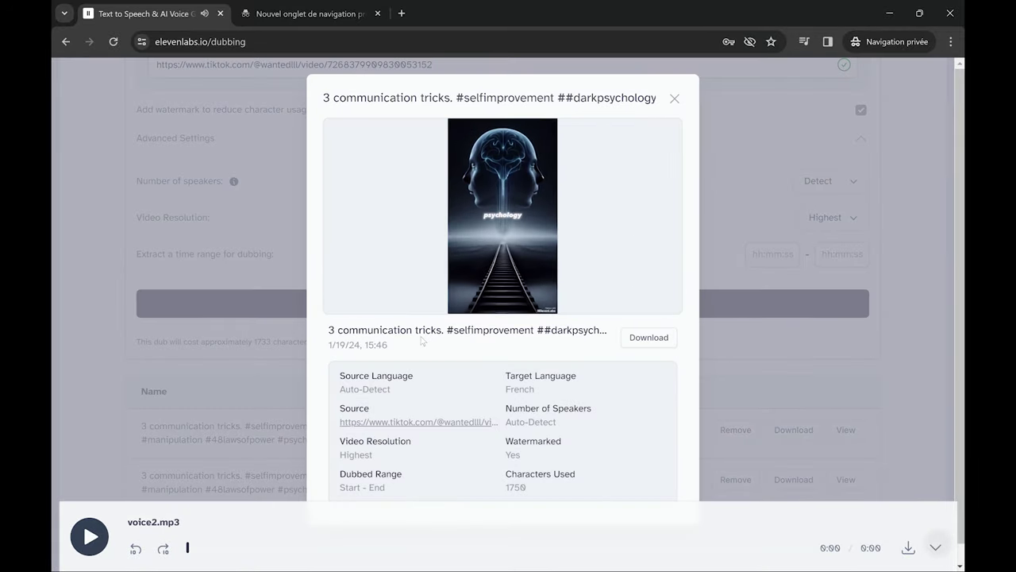
click(340, 284)
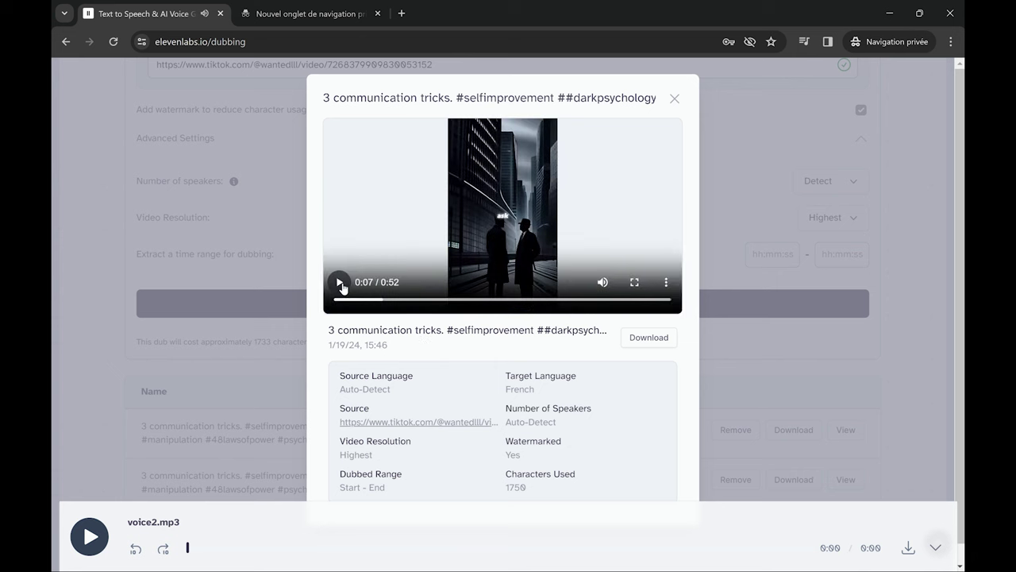
click(109, 239)
- Go to VoiceLab and add a new voice of the type Professional Voice Cloning
scroll(129, 251, up, 2)
scroll(130, 247, up, 6)
click(543, 128)
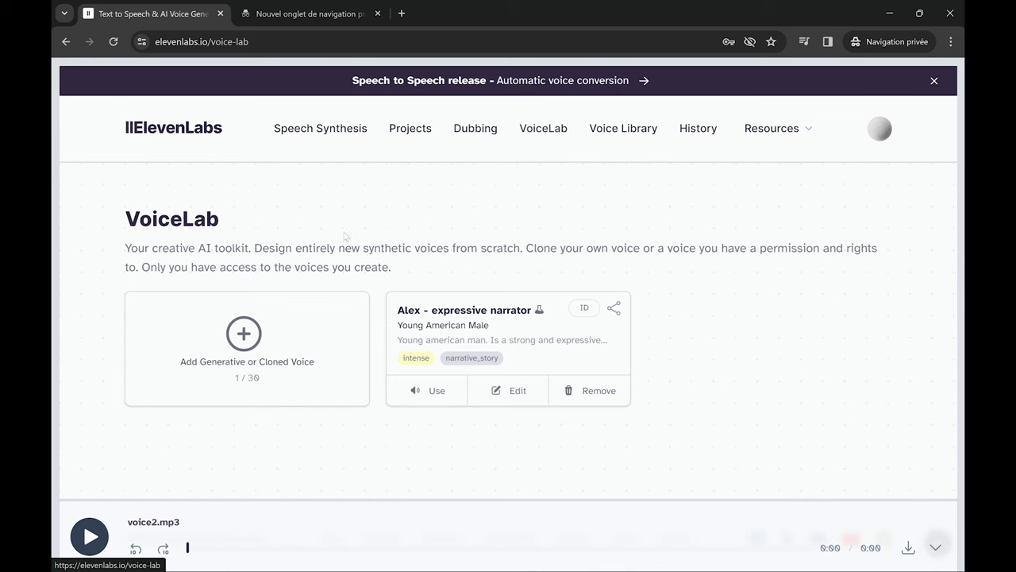
click(241, 337)
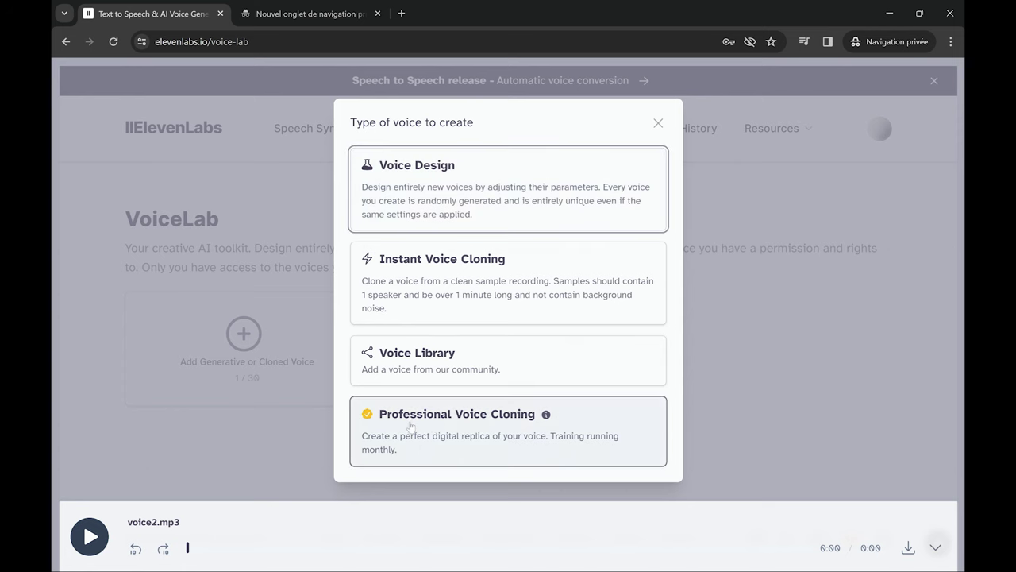
click(488, 430)
- Confirm the rights and consents statement below the guidelines and start the professional voice creation
scroll(486, 397, down, 5)
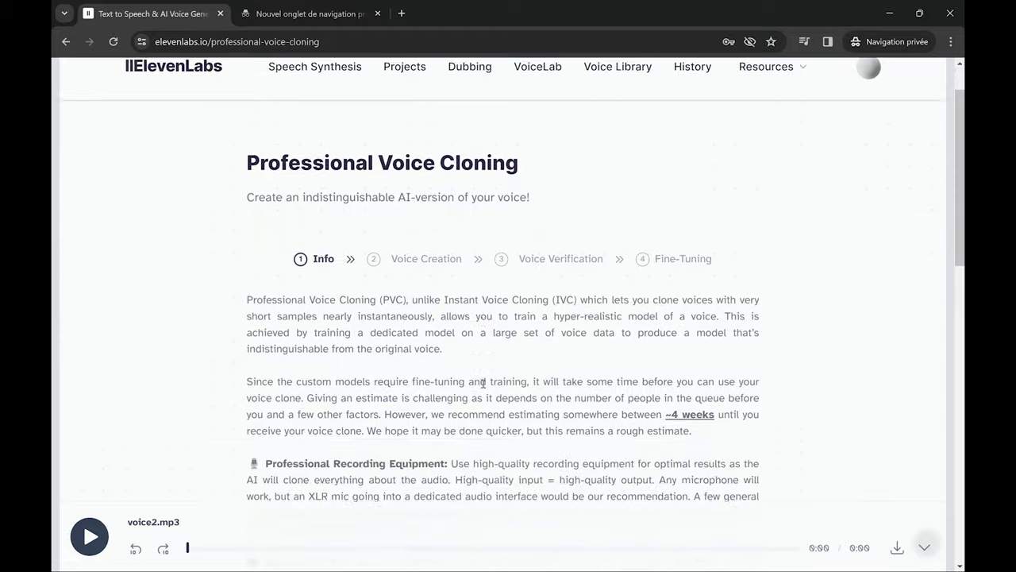
scroll(482, 389, down, 7)
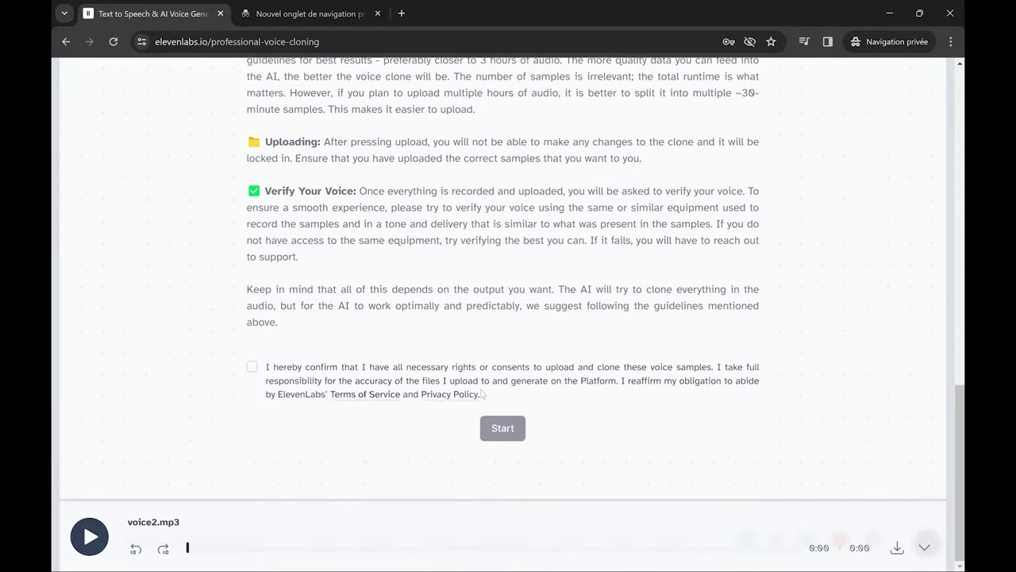
click(252, 368)
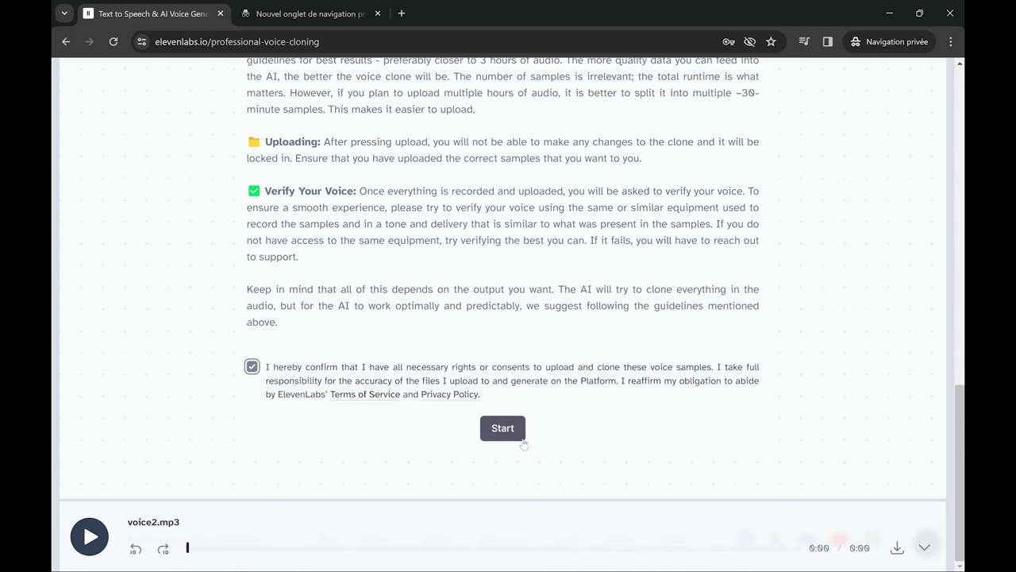
click(521, 439)
- Name the professional voice Ailixyr and set the language used in the samples to French
scroll(419, 331, up, 10)
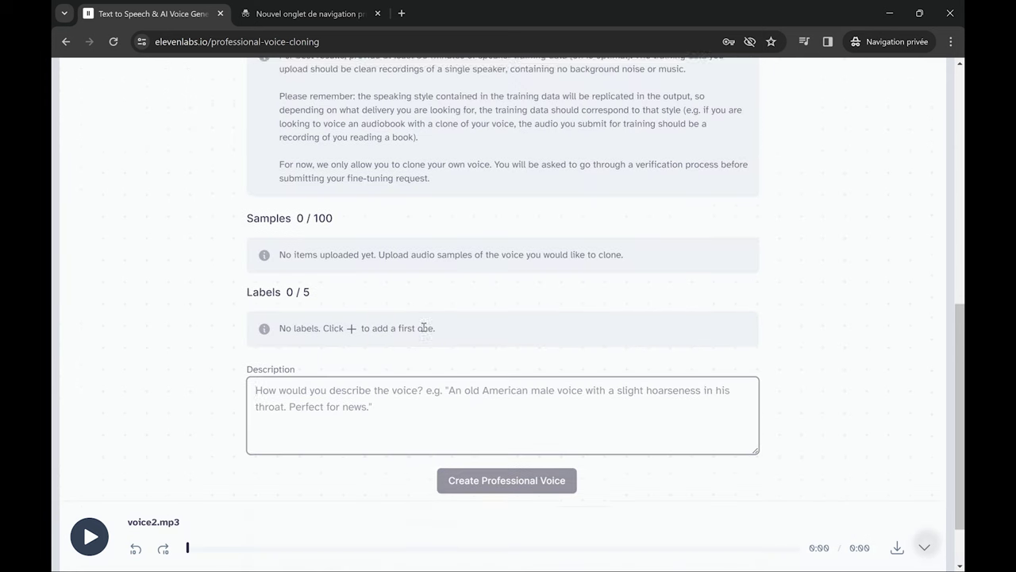
click(329, 239)
text(Ailixyr)
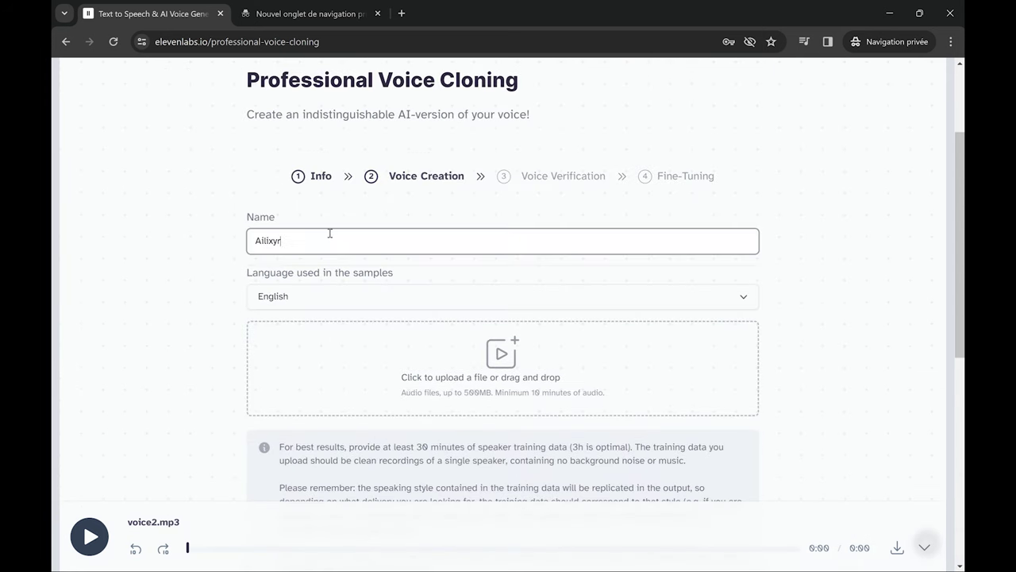
click(500, 295)
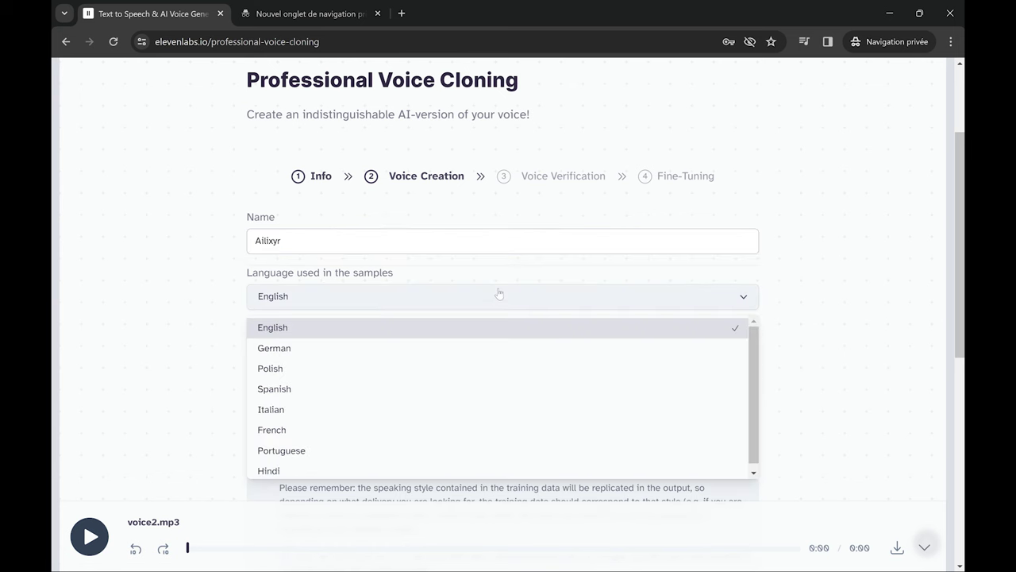
click(309, 432)
- Upload voice2.mp3 from the Mavoix folder as the audio sample for the professional voice
scroll(361, 384, down, 1)
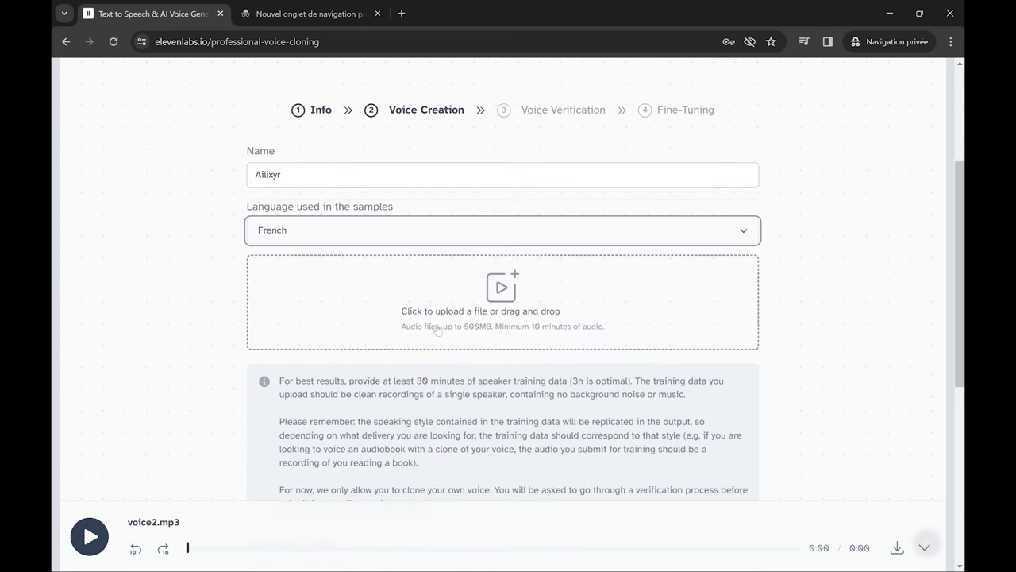
click(505, 293)
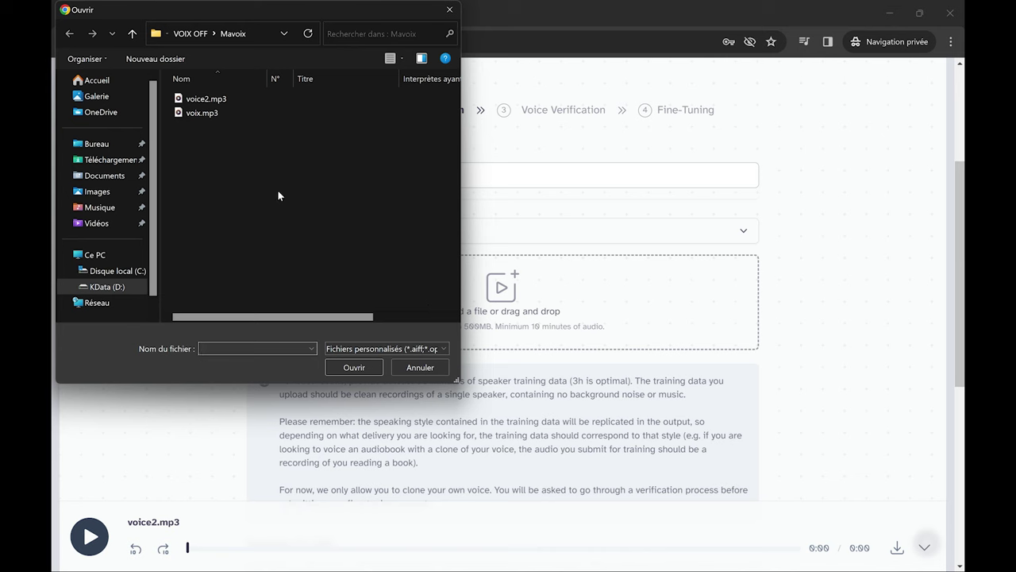
double_click(213, 99)
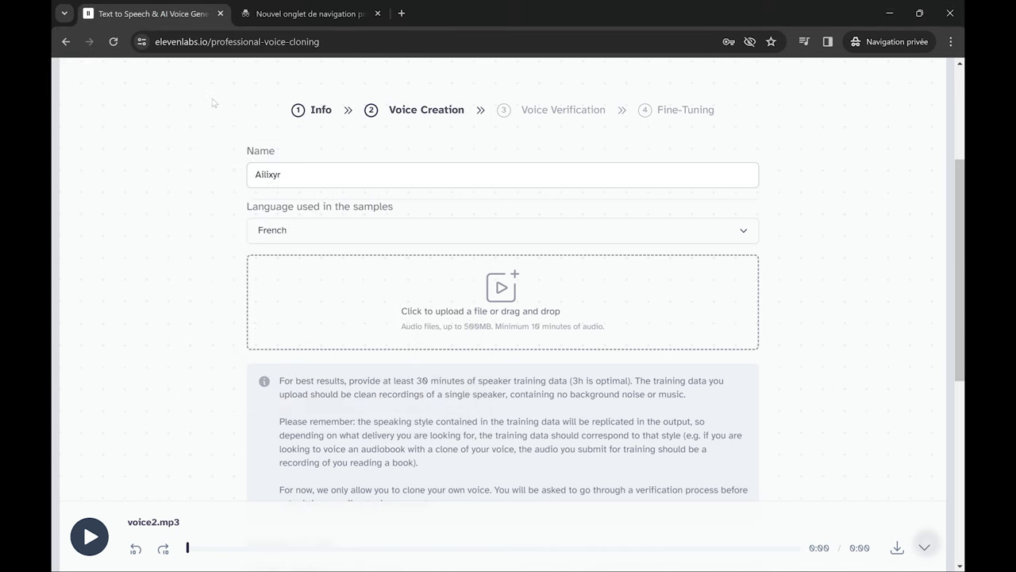
- Describe the professional voice as "Un jeune homme de 25 ans"
scroll(300, 238, down, 5)
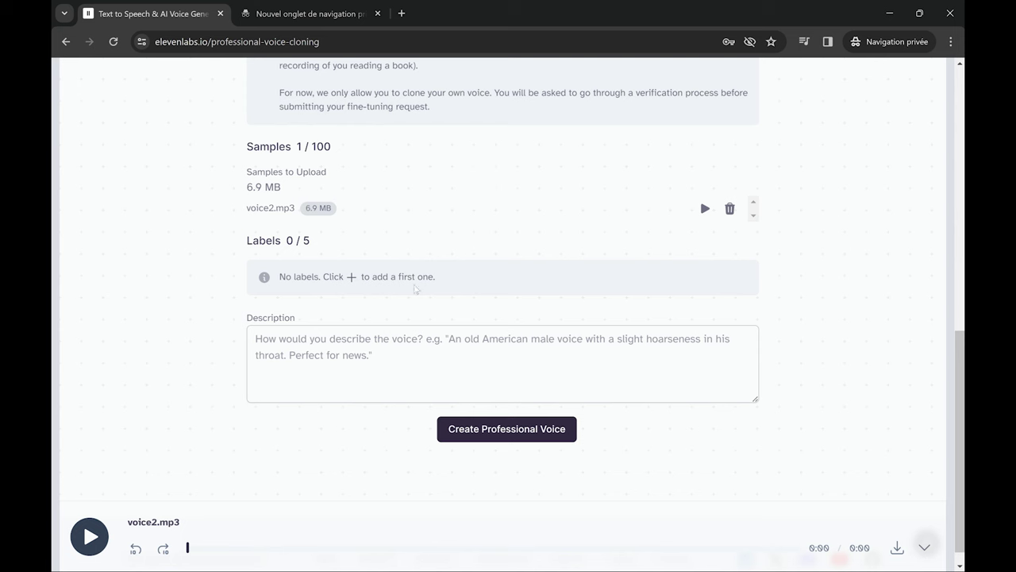
click(541, 372)
text(Un jeune homme d)
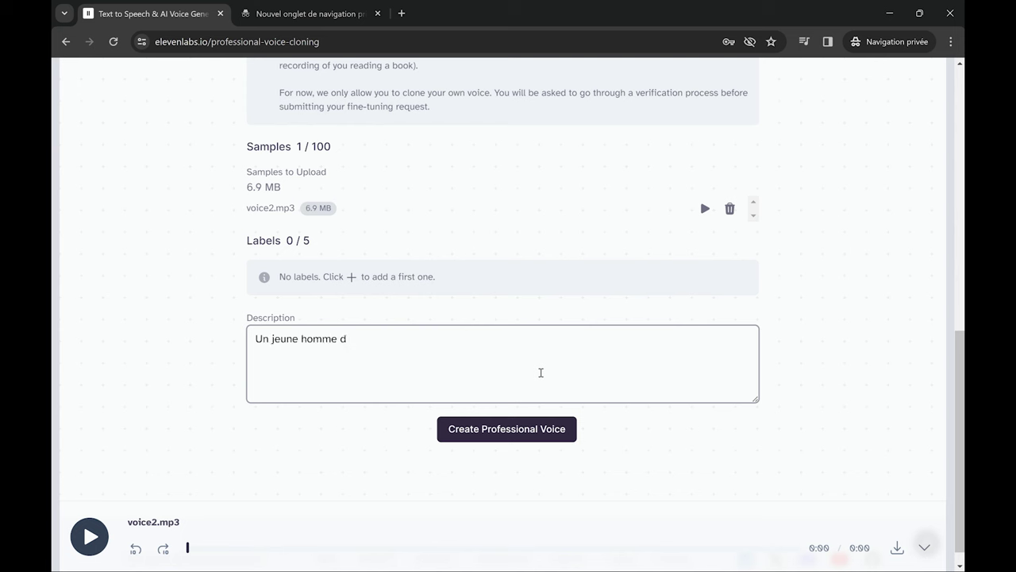
text(e 25 ans)
- Return to VoiceLab and add a new voice of the type Voice Design
scroll(630, 343, up, 4)
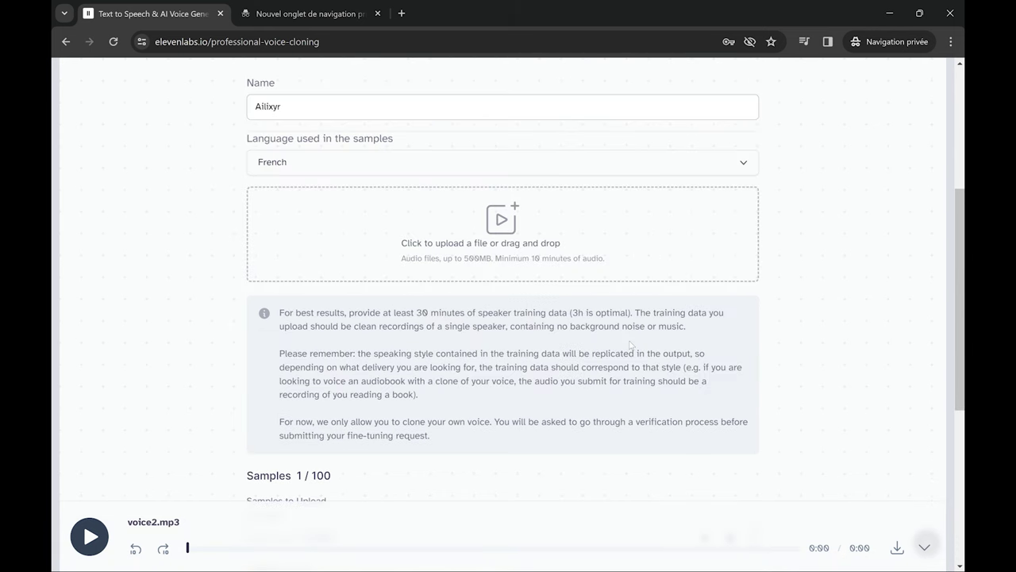
scroll(629, 343, up, 3)
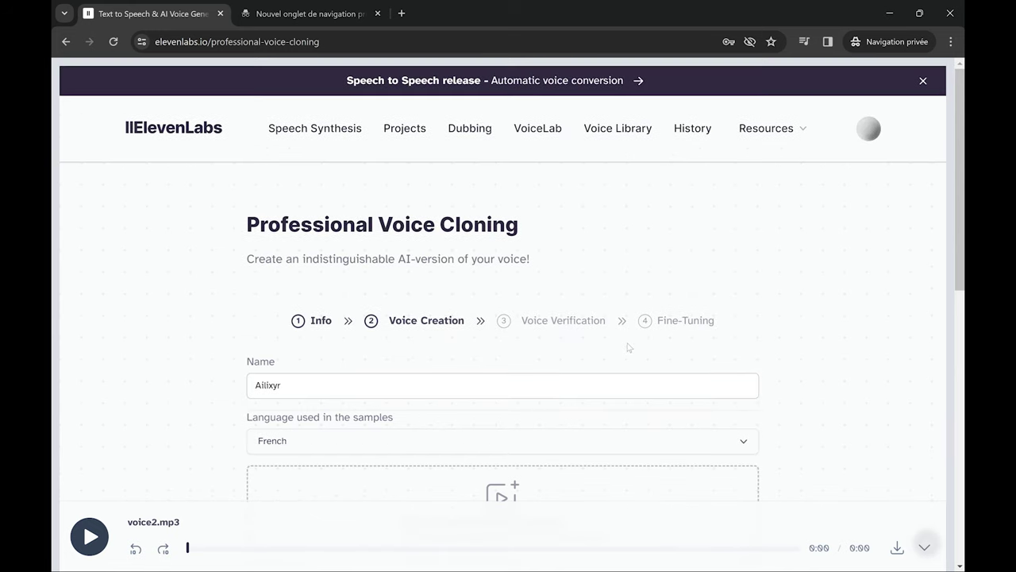
click(540, 135)
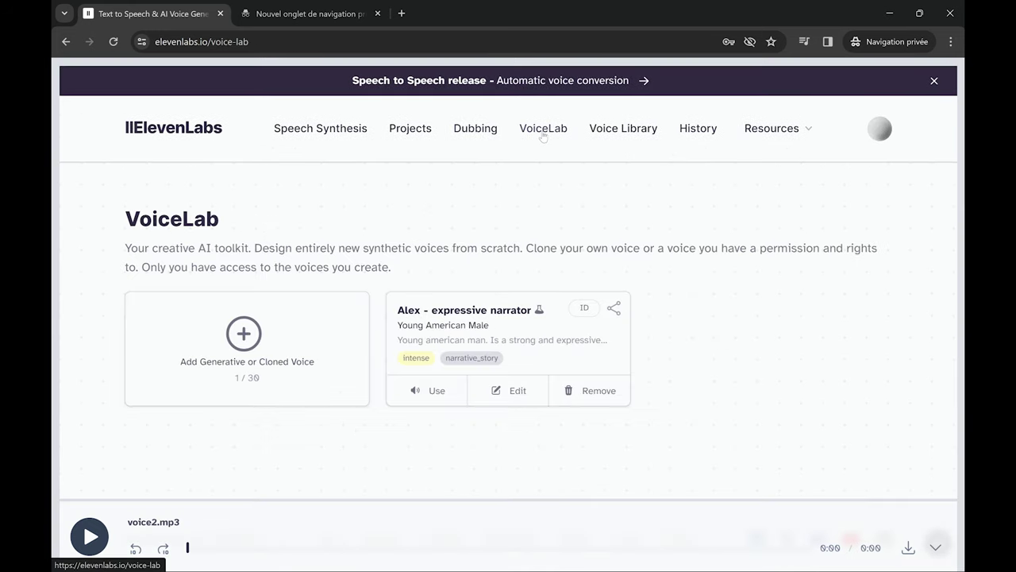
click(244, 335)
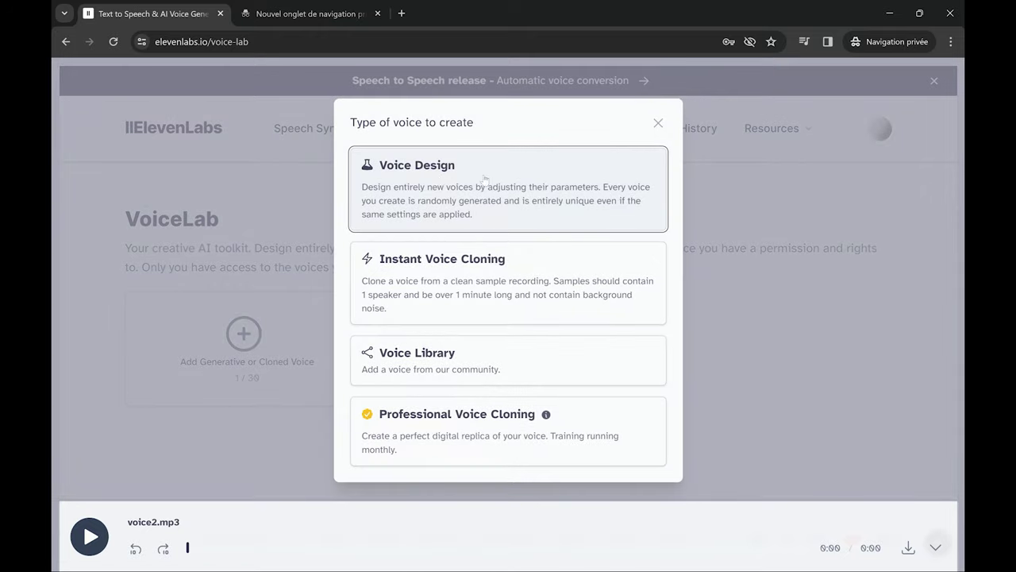
click(441, 181)
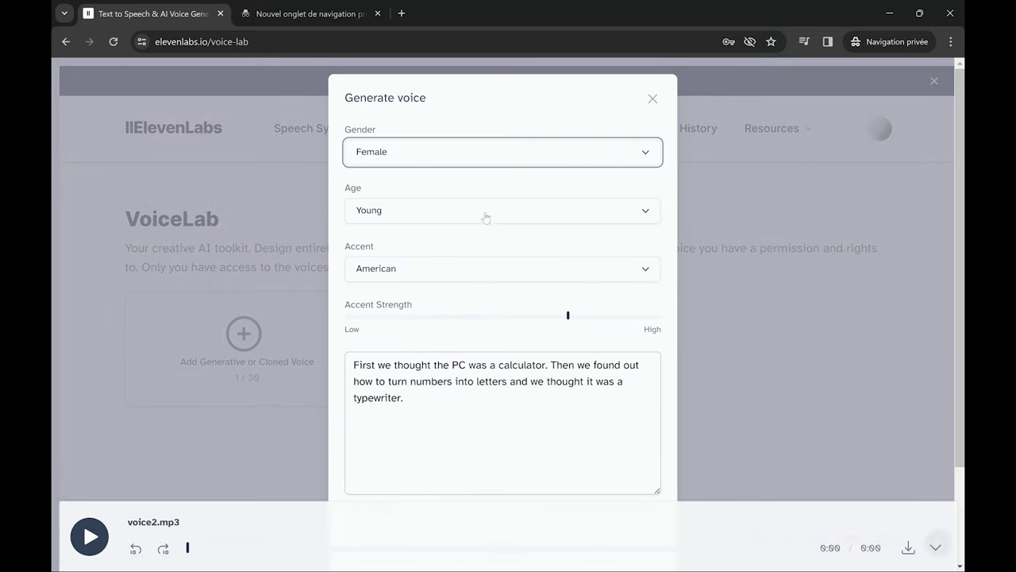
- Set the designed voice's gender to Male and its age to Middle Aged
scroll(504, 250, down, 2)
scroll(475, 286, up, 2)
click(526, 164)
click(467, 204)
click(463, 210)
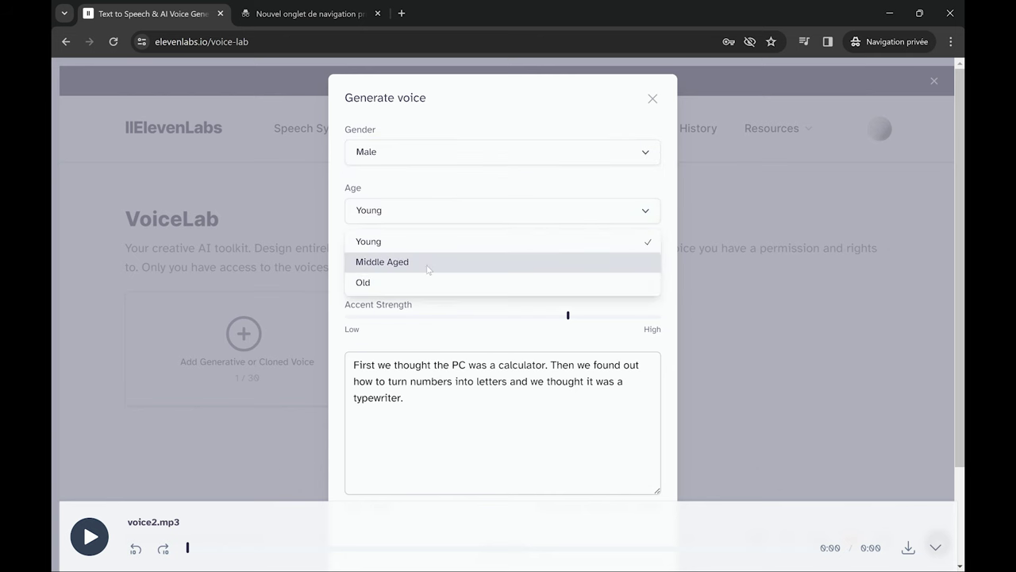
click(419, 262)
- Check the available accents while keeping American, and lower the designed voice's accent strength slightly
click(490, 275)
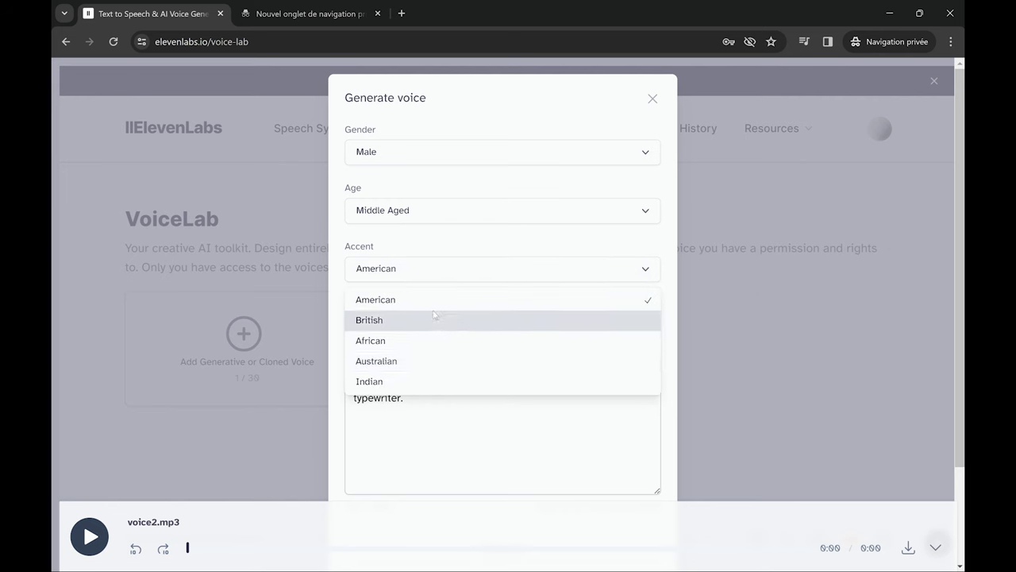
click(498, 280)
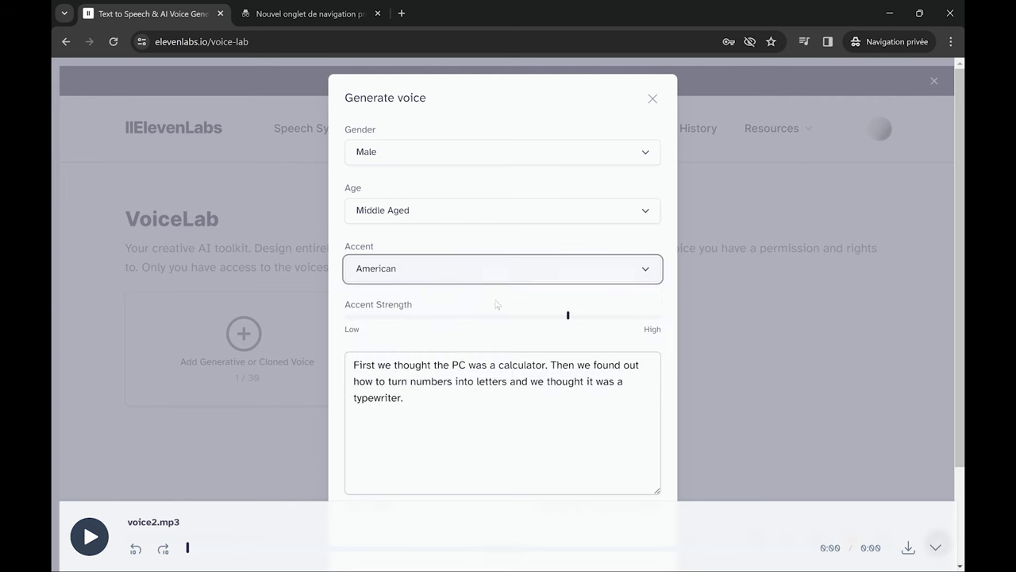
mouse_move(569, 318)
drag(568, 318, 538, 317)
scroll(532, 358, down, 3)
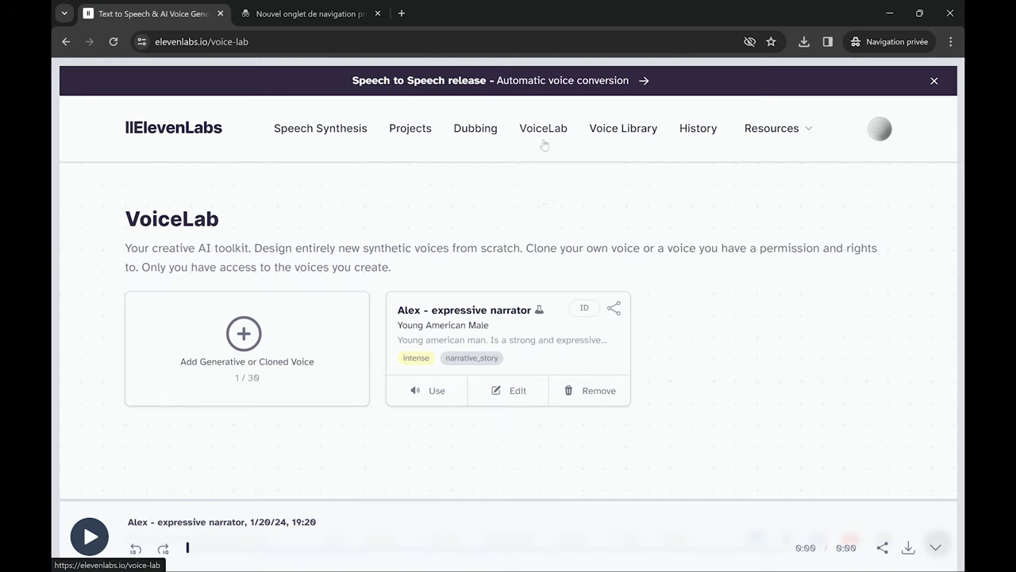
- Start a new voice with Instant Voice Cloning, review its form and tick the confirmation of rights to the voice samples
click(237, 341)
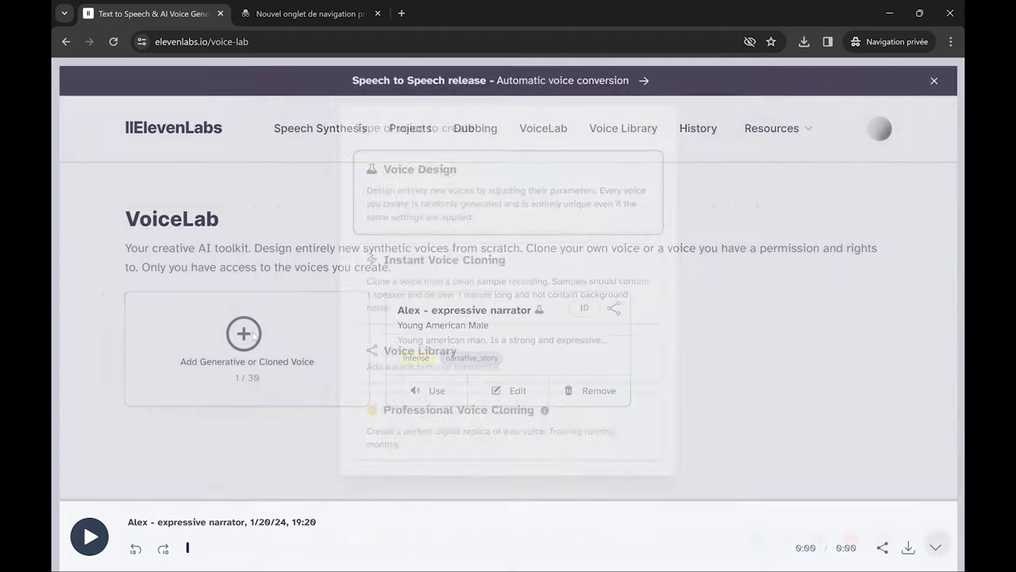
click(442, 259)
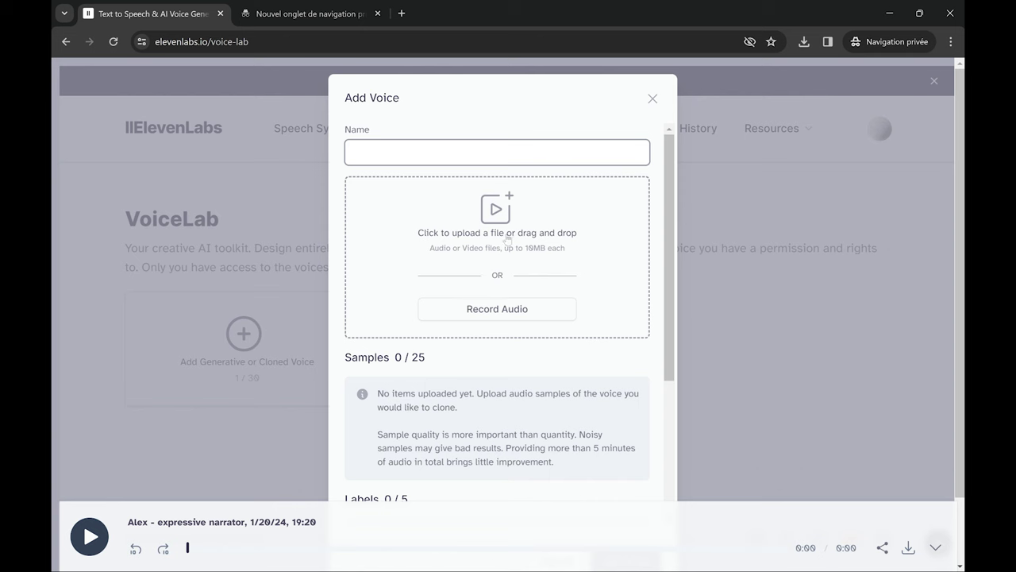
scroll(500, 238, down, 2)
scroll(502, 247, down, 1)
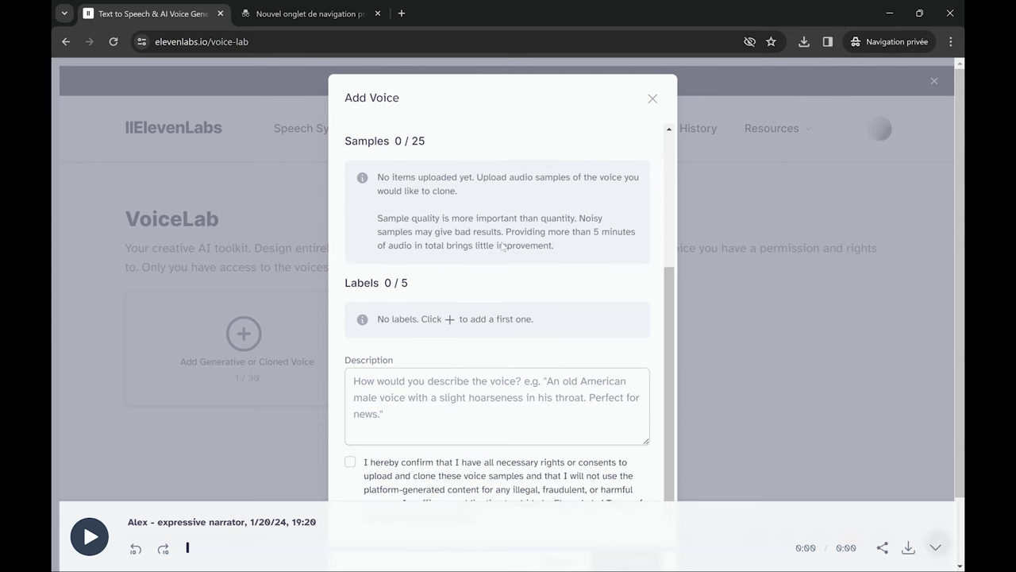
click(447, 390)
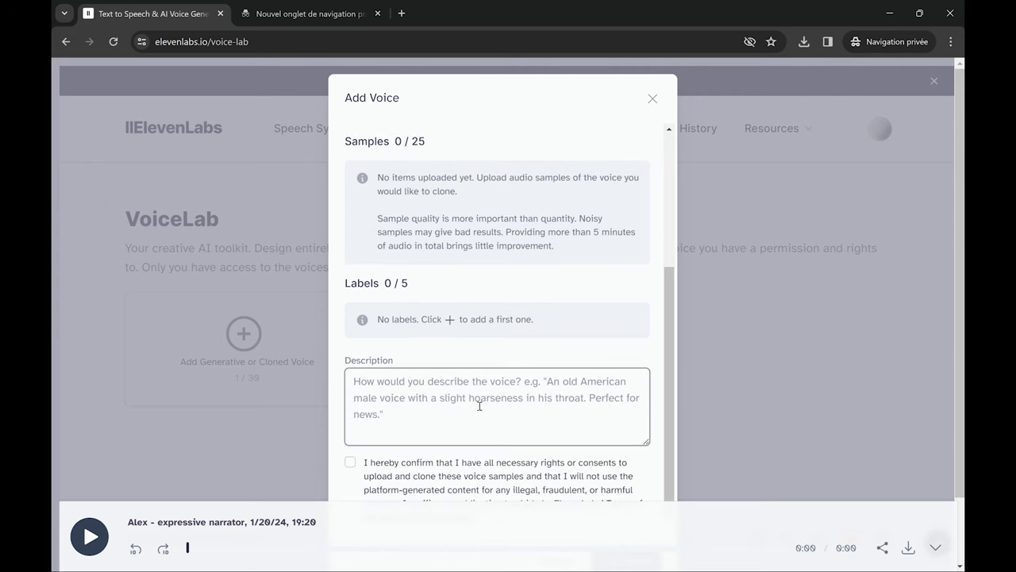
scroll(516, 393, down, 1)
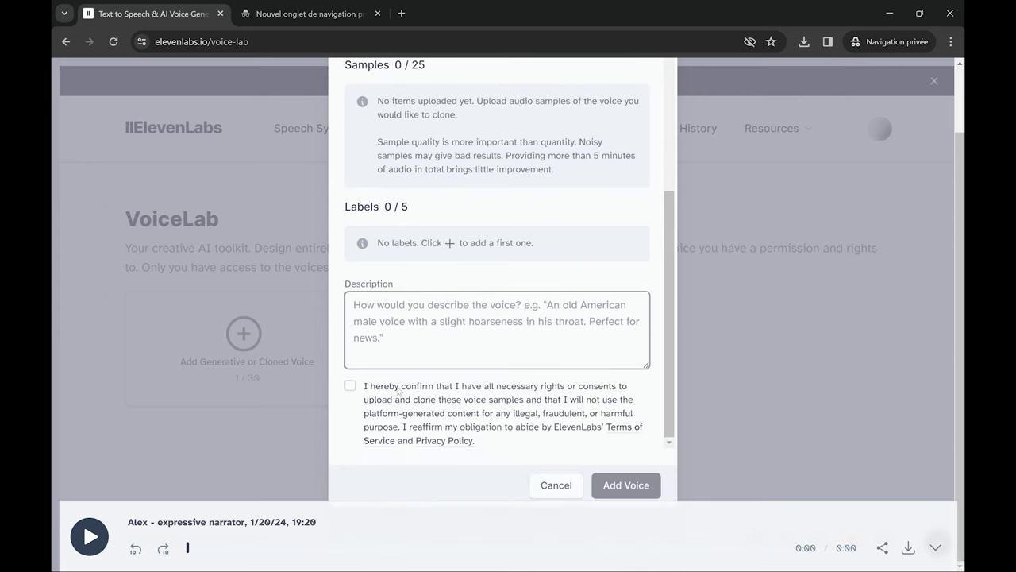
click(350, 386)
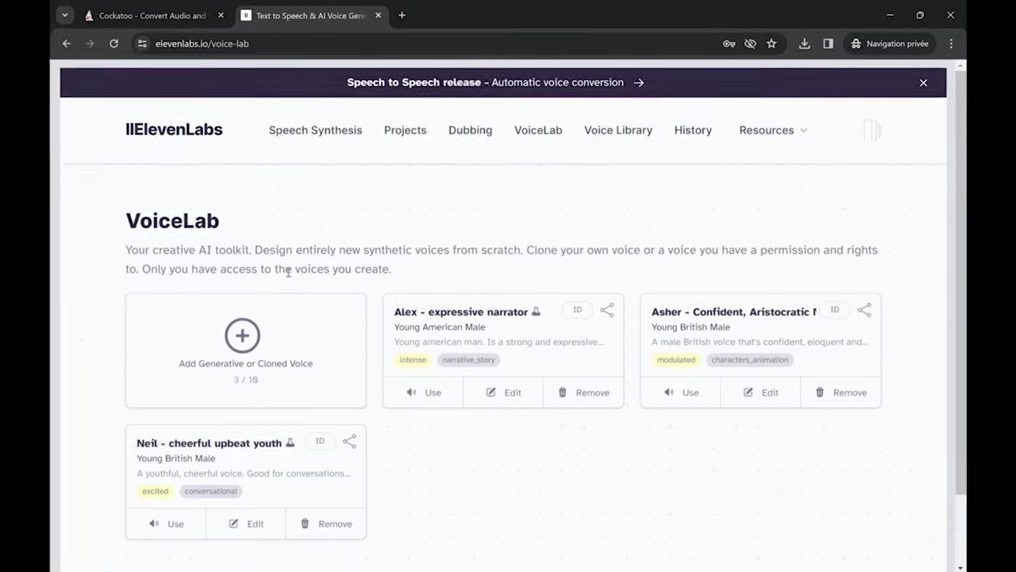
- Open the Voice Library and play the sample of the voice "Marcus - authoritative and deep" twice
click(621, 132)
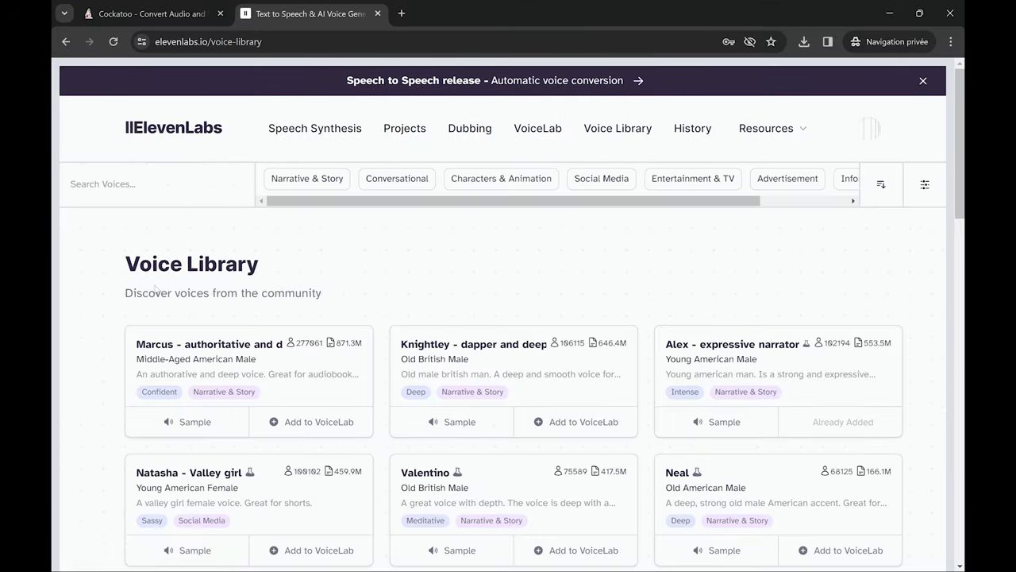
scroll(72, 373, down, 2)
click(184, 289)
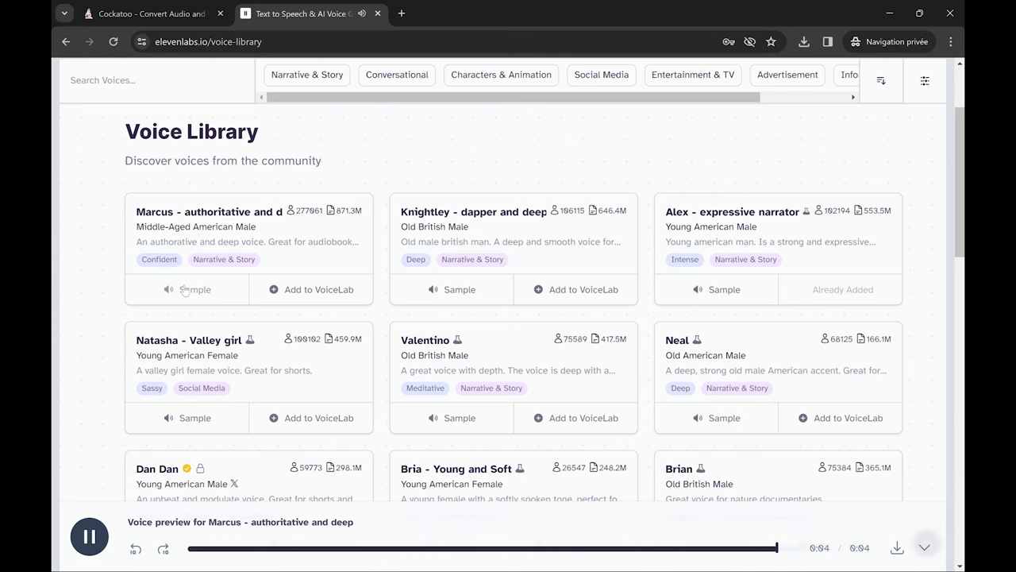
click(183, 290)
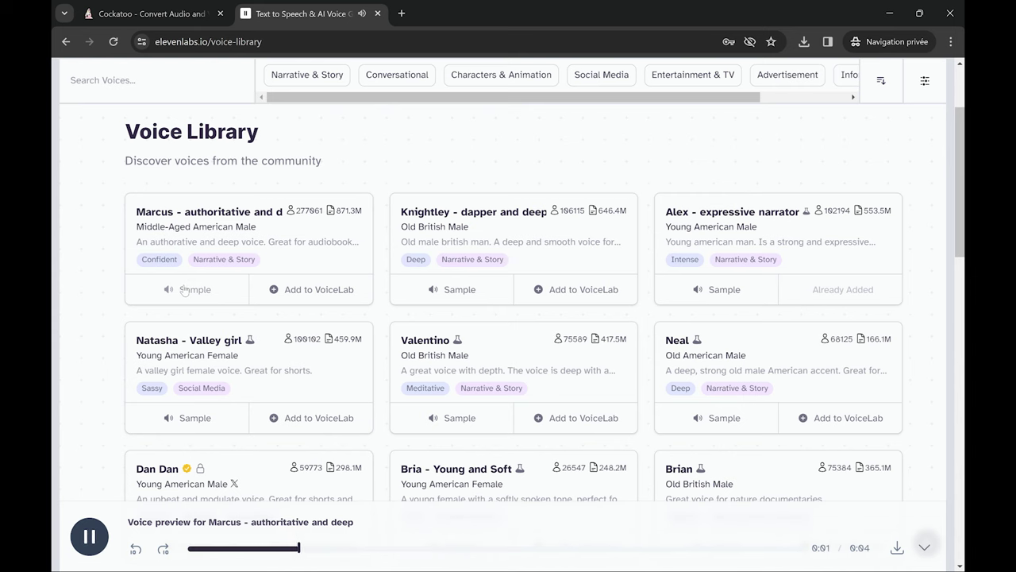
- Show the Voice Library's advanced filters, check the categories, and set the gender to Male and the age to Old
scroll(184, 290, up, 2)
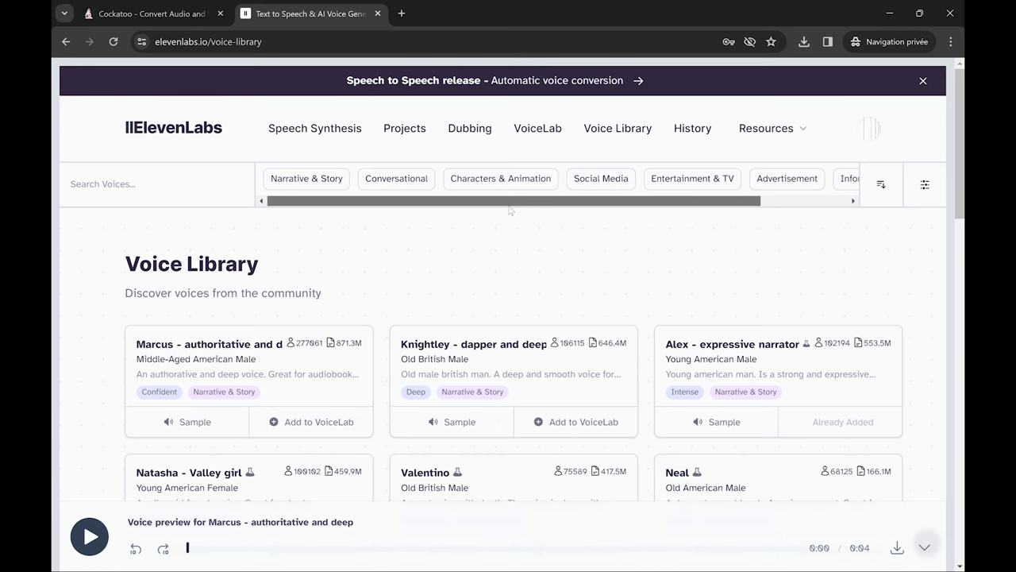
click(313, 181)
click(924, 183)
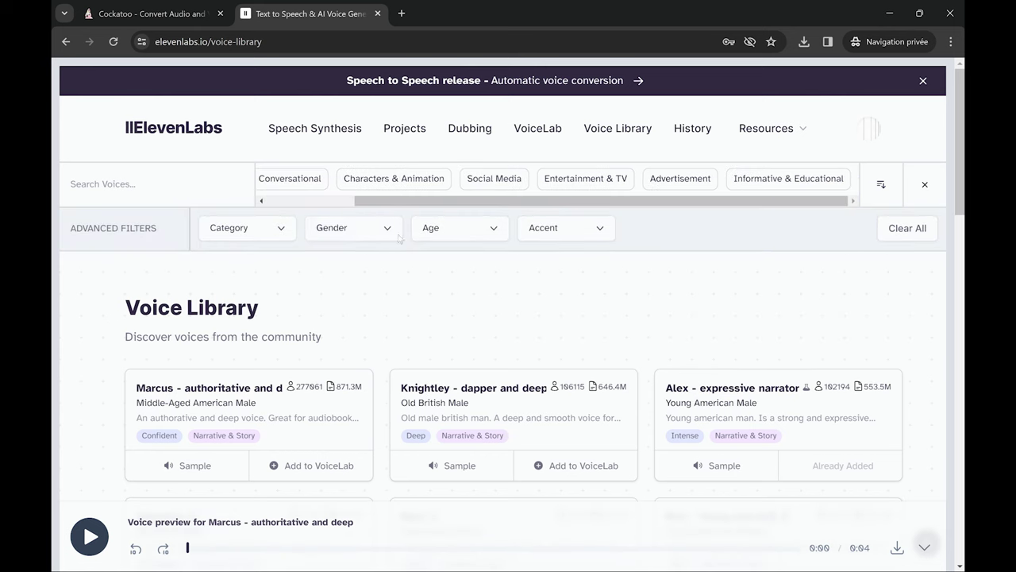
click(268, 230)
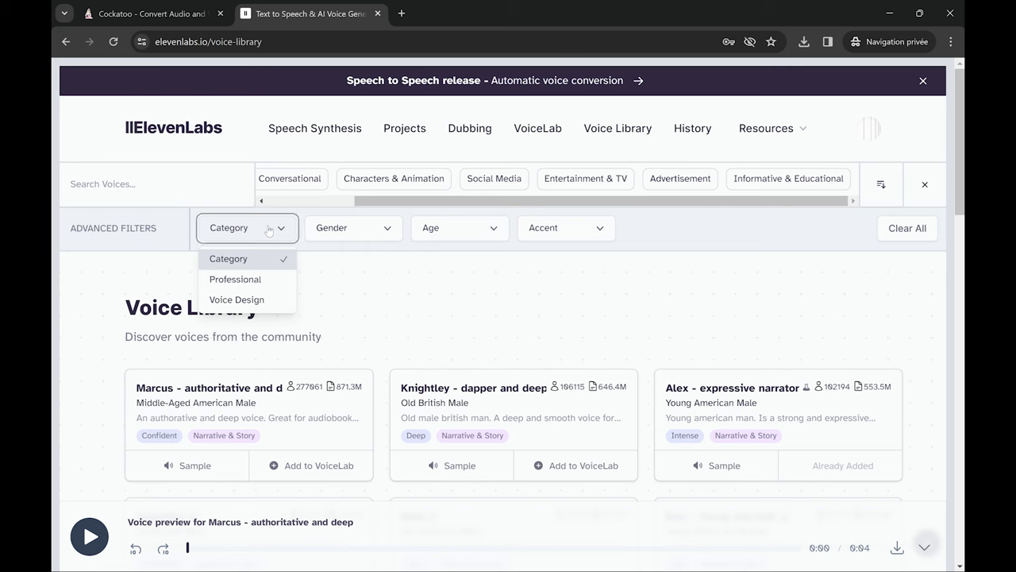
click(337, 228)
click(336, 282)
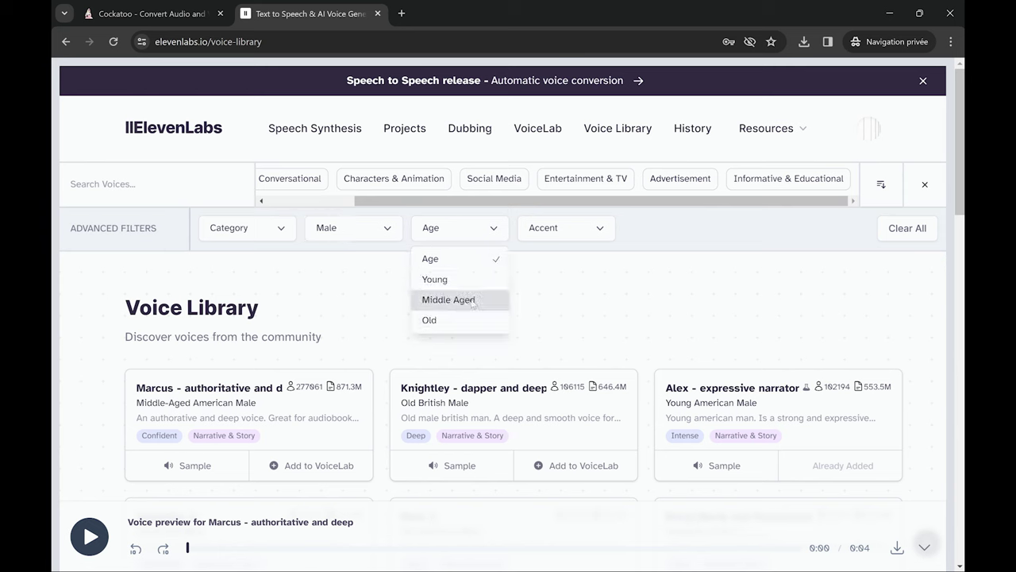
click(457, 321)
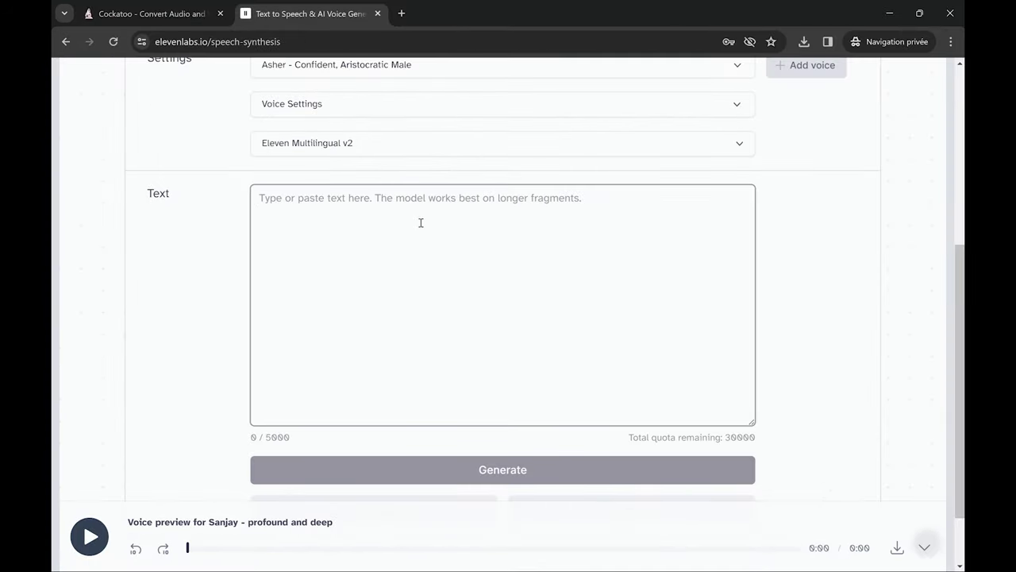
- Paste the French script about three dark psychology communication tactics into the Speech Synthesis text and review it
key(ctrl+v)
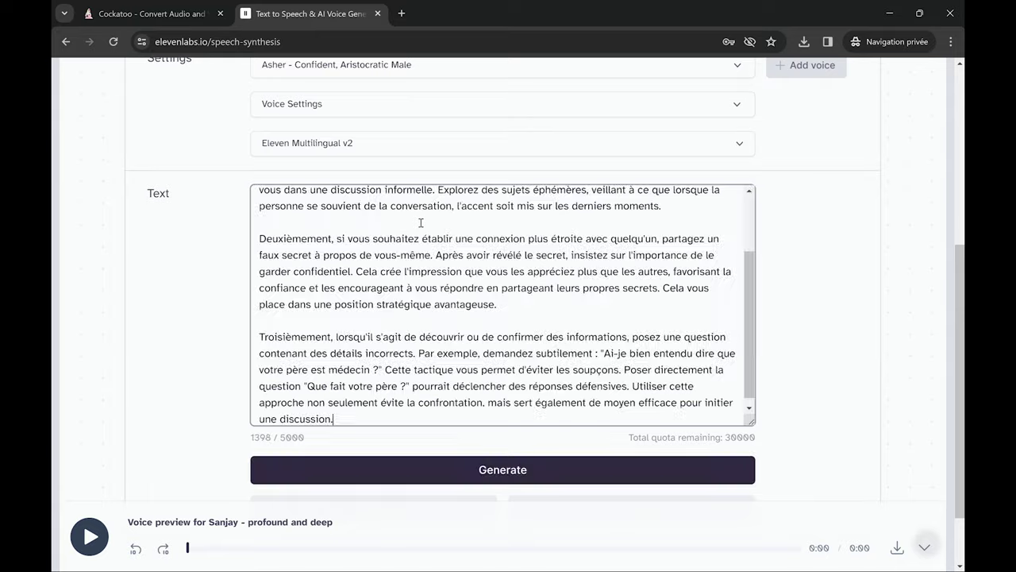
scroll(438, 246, down, 1)
scroll(439, 246, up, 2)
scroll(437, 253, down, 2)
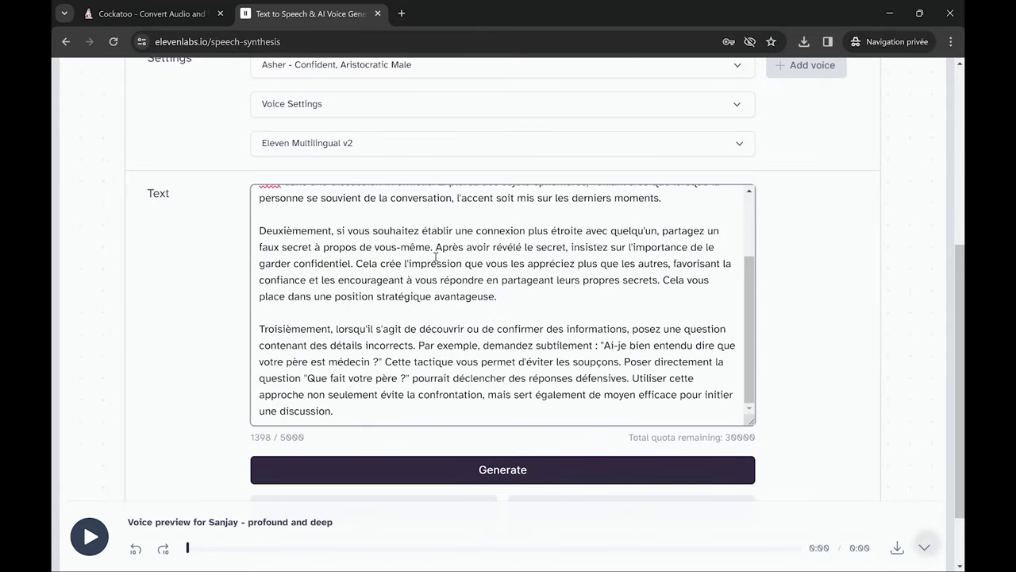
scroll(435, 257, up, 3)
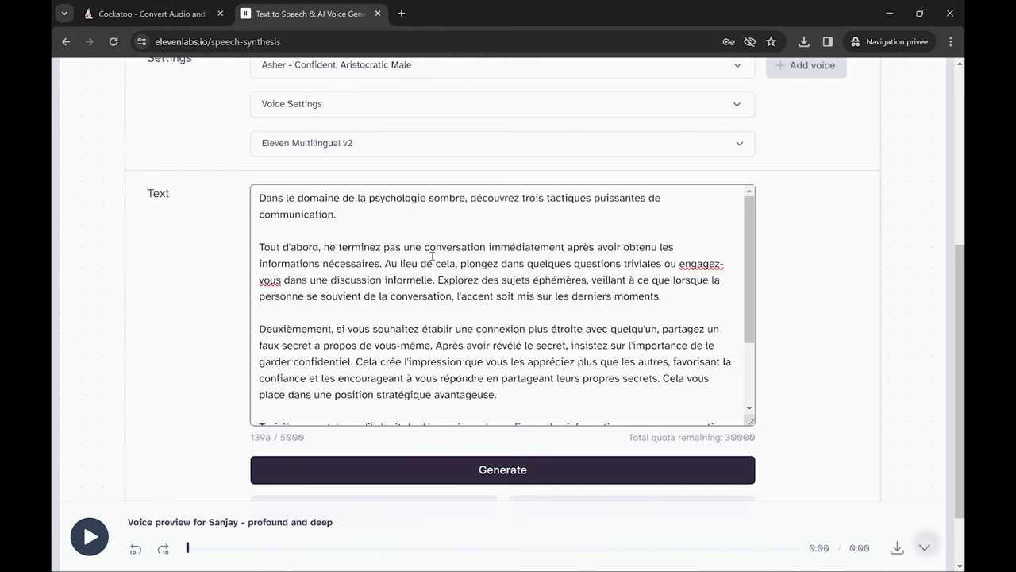
- Download the generated "Marcus - authoritative and deep" speech as an MP3 file
scroll(431, 254, down, 3)
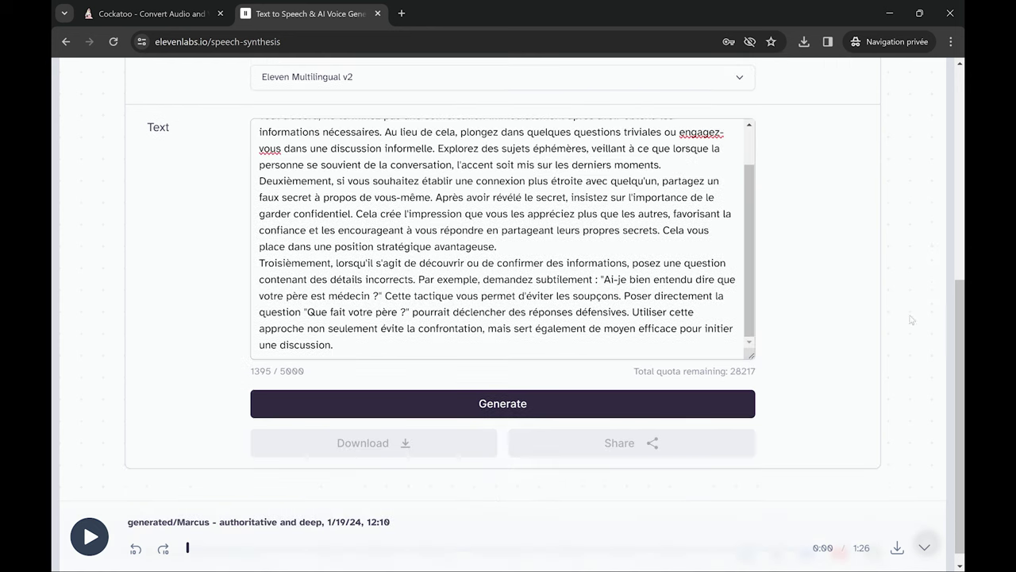
click(897, 548)
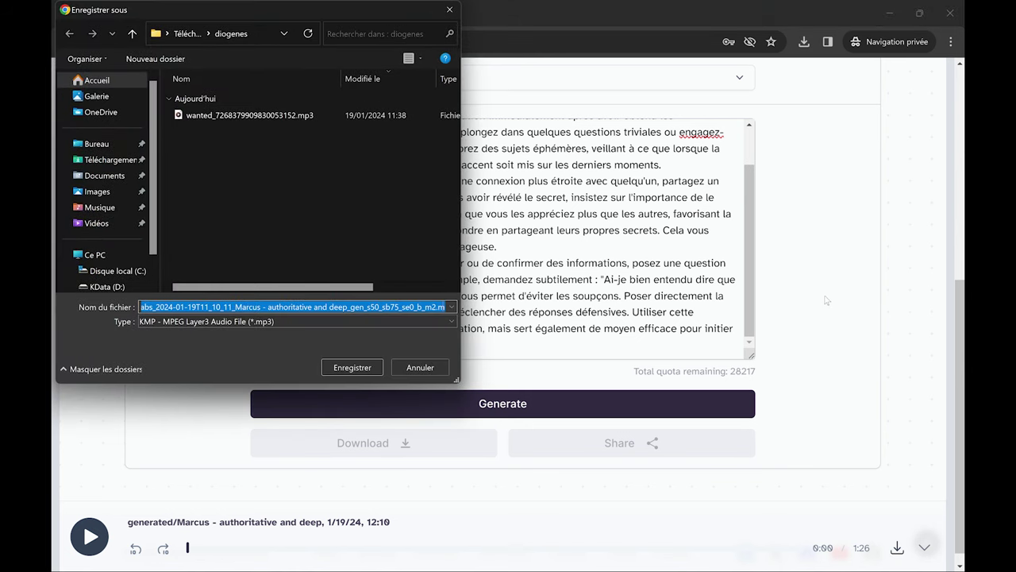